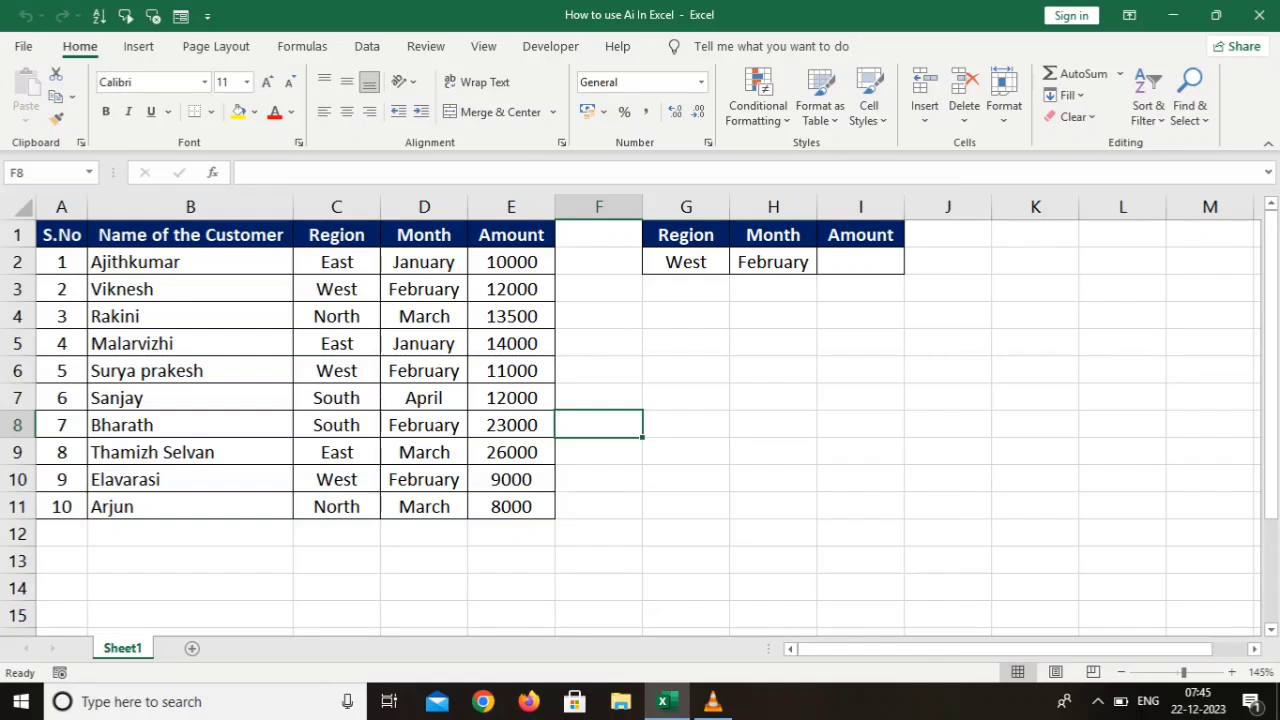
{"action": "left_click", "coordinate": [62, 235]}
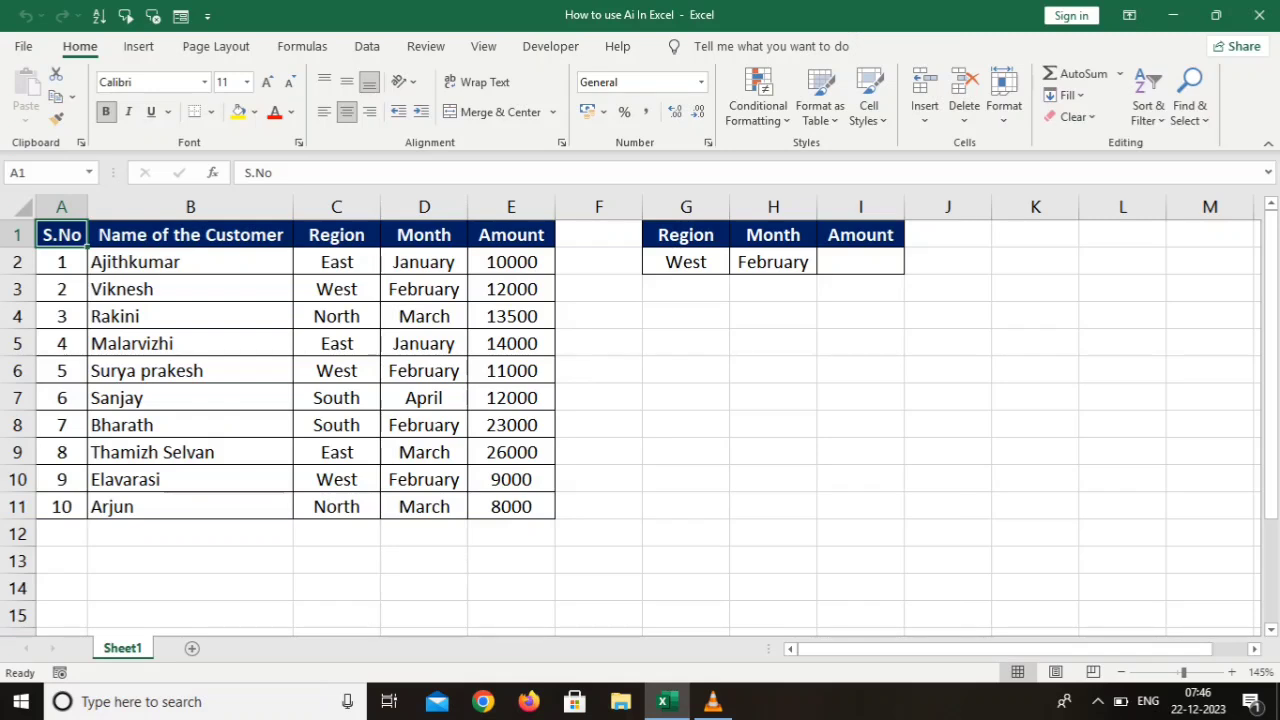
{"action": "key", "text": "alt+Tab"}
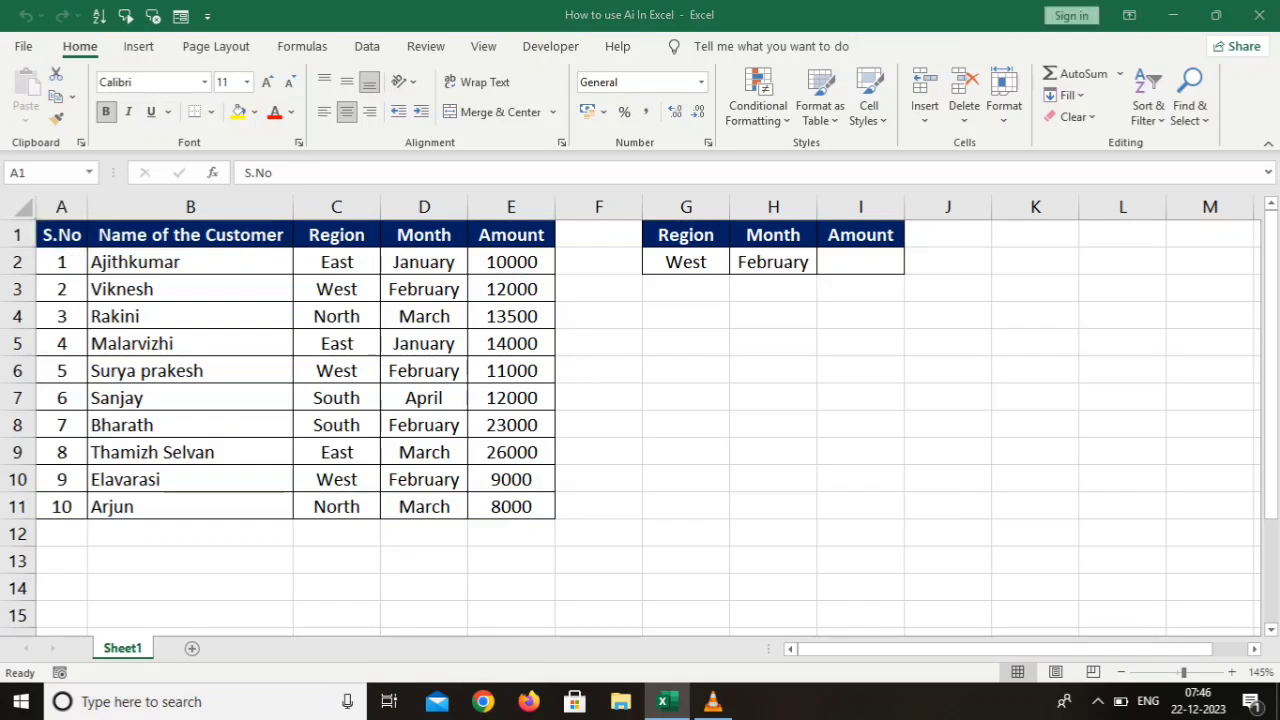
{"action": "key", "text": "alt+Tab"}
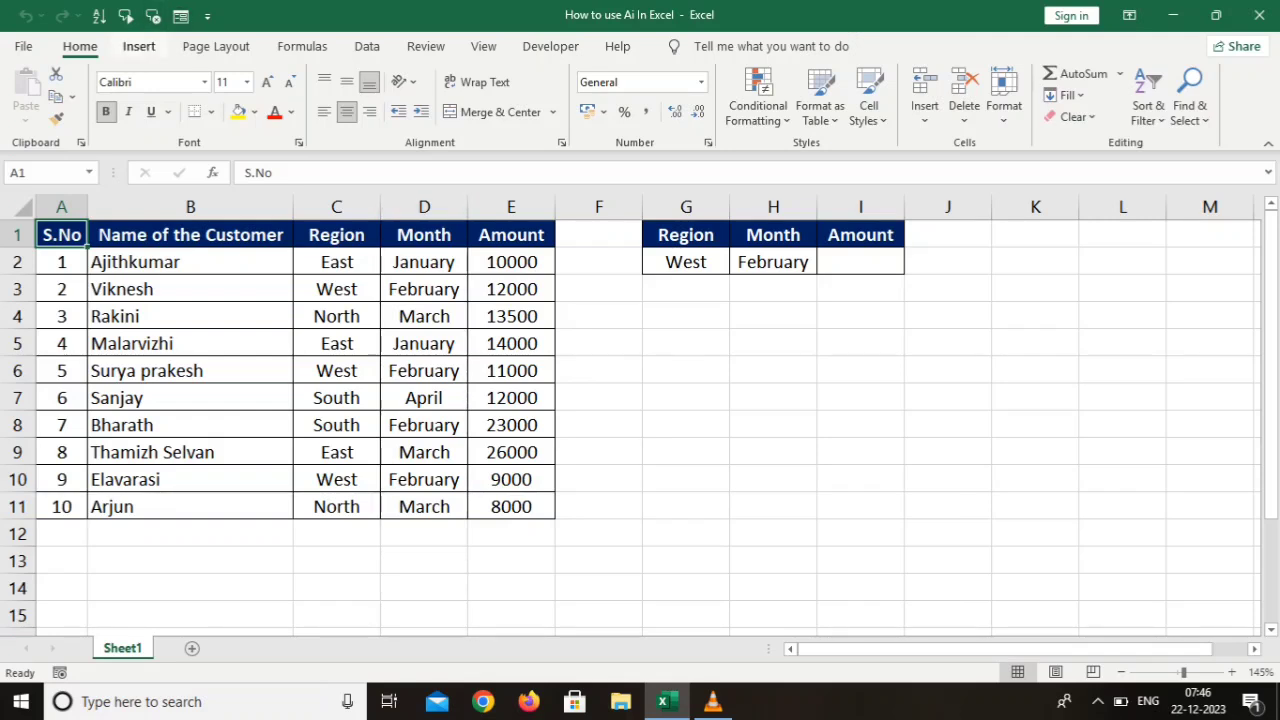
Step: Search the Office Add-ins store for "AI formula generator"
{"action": "left_click", "coordinate": [139, 46]}
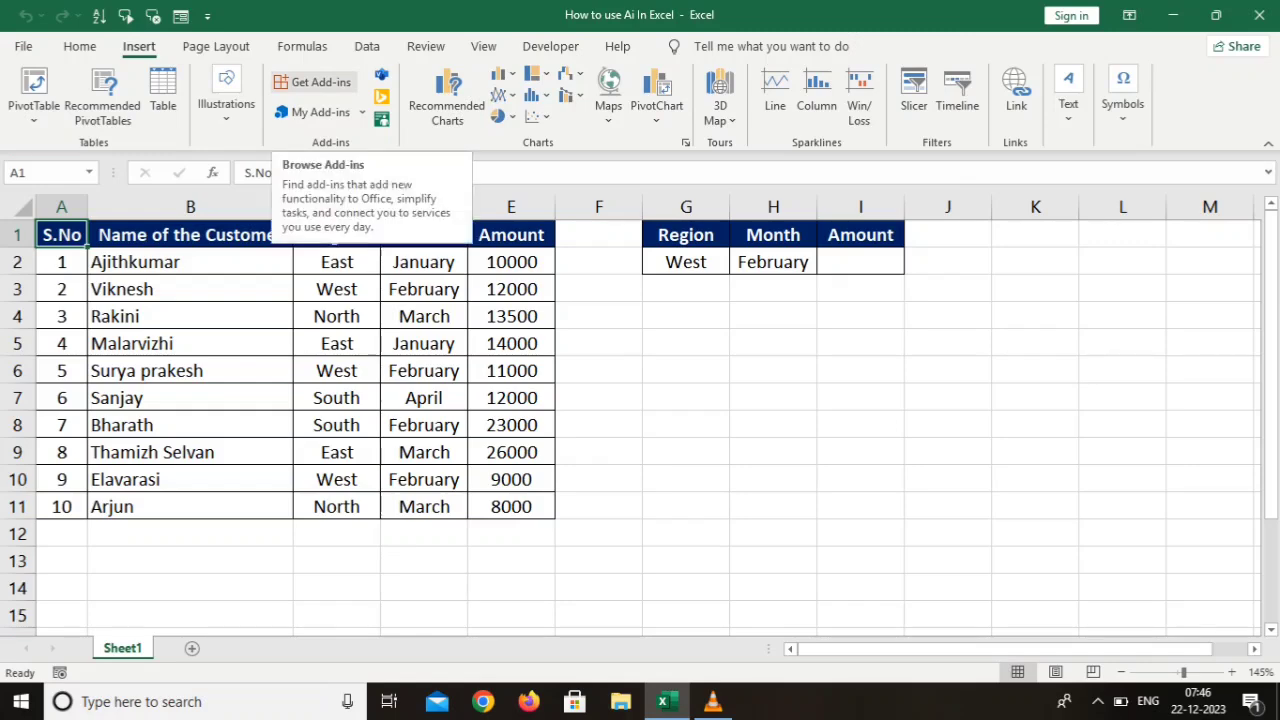
{"action": "left_click", "coordinate": [313, 82]}
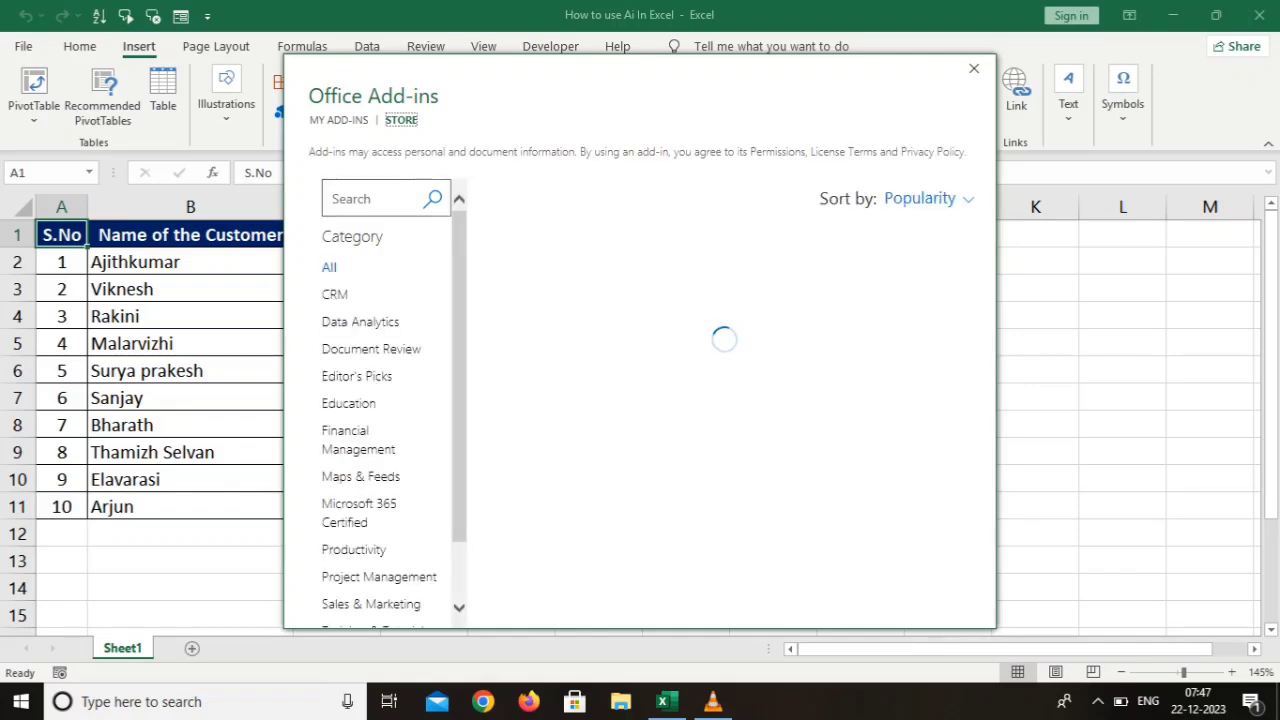
{"action": "left_click", "coordinate": [366, 198]}
{"action": "type", "text": "AI formula generator"}
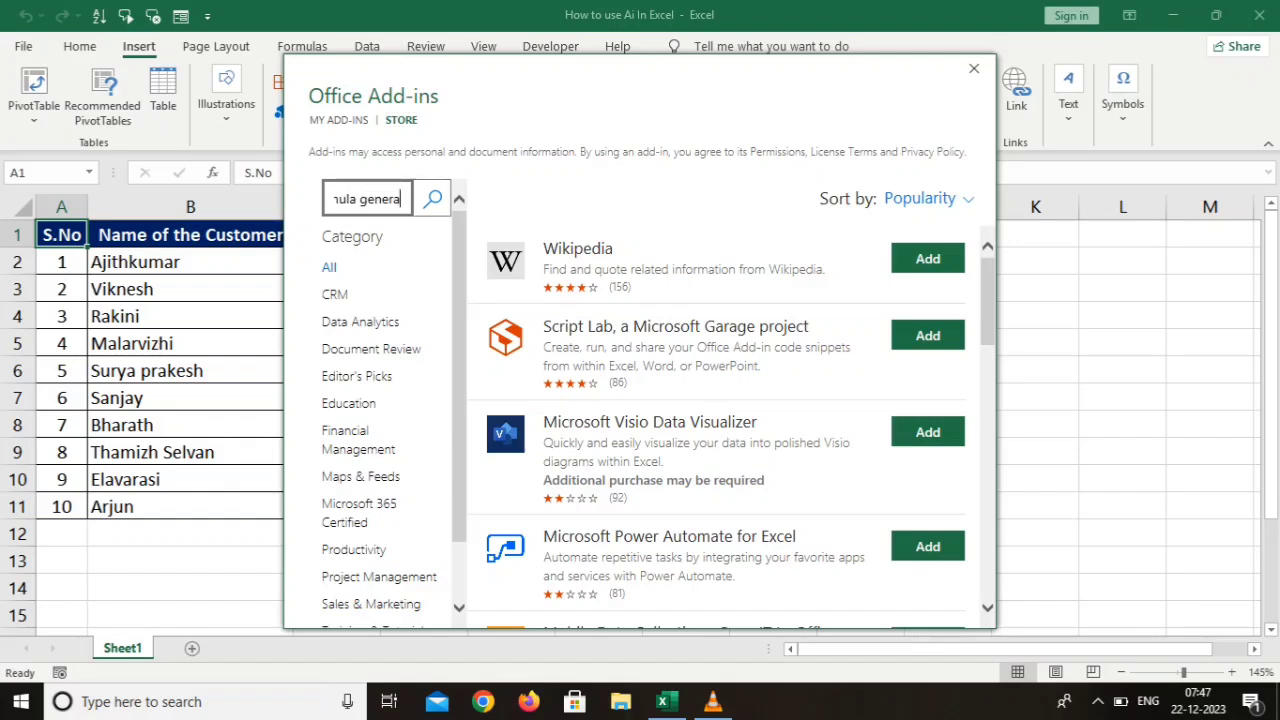
{"action": "key", "text": "Tab"}
{"action": "key", "text": "Return"}
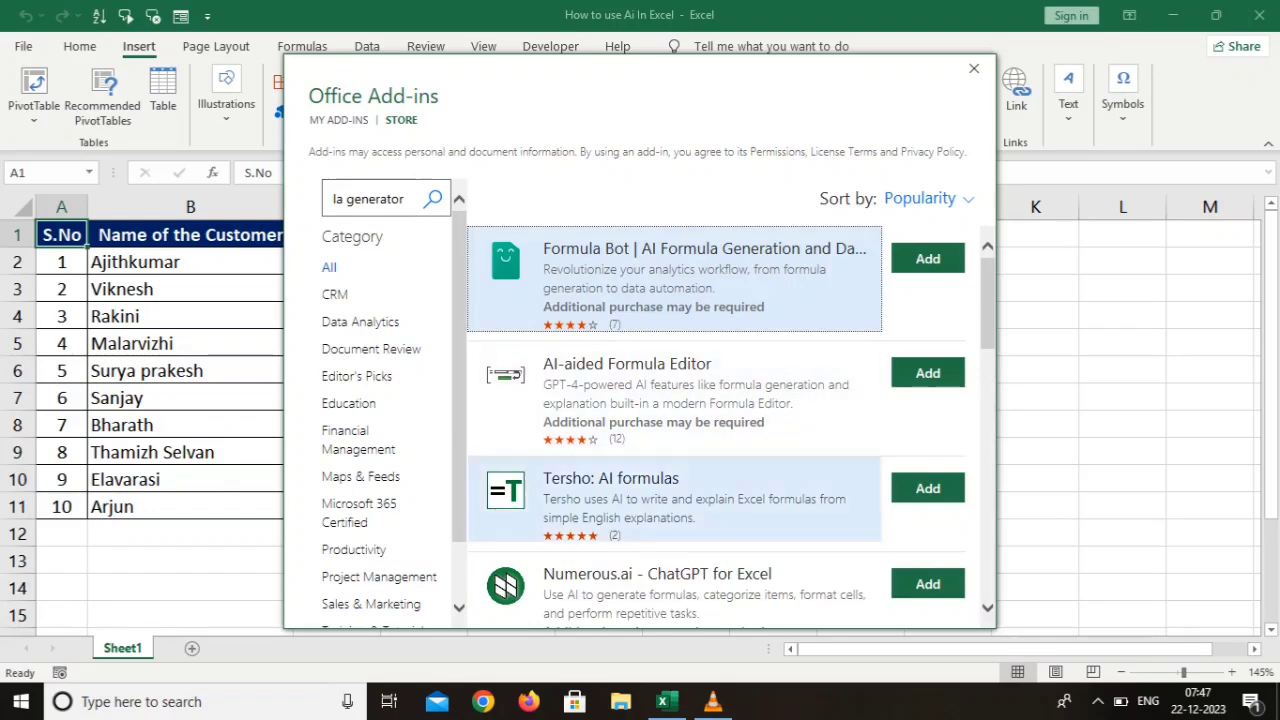
Step: Add the AI-aided Formula Editor add-in from the search results and agree to its license terms and conditions
{"action": "scroll", "coordinate": [675, 280], "scroll_direction": "down", "scroll_amount": 7}
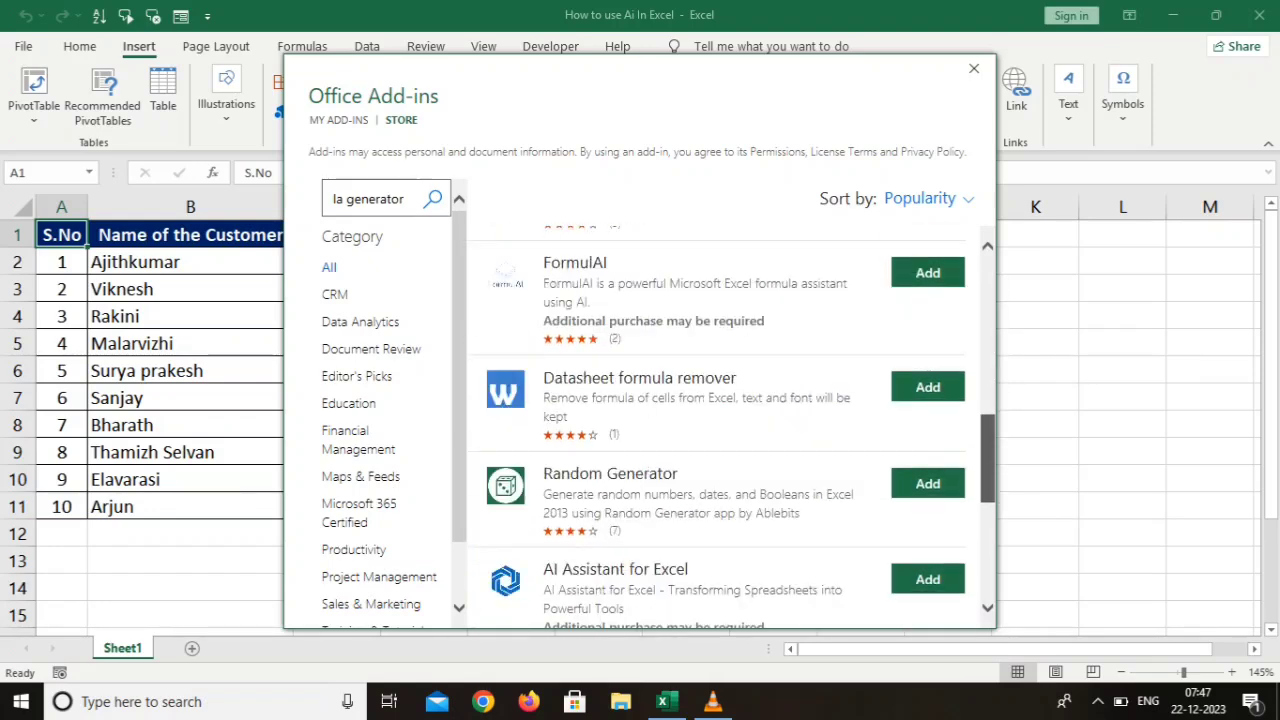
{"action": "scroll", "coordinate": [725, 430], "scroll_direction": "up", "scroll_amount": 1}
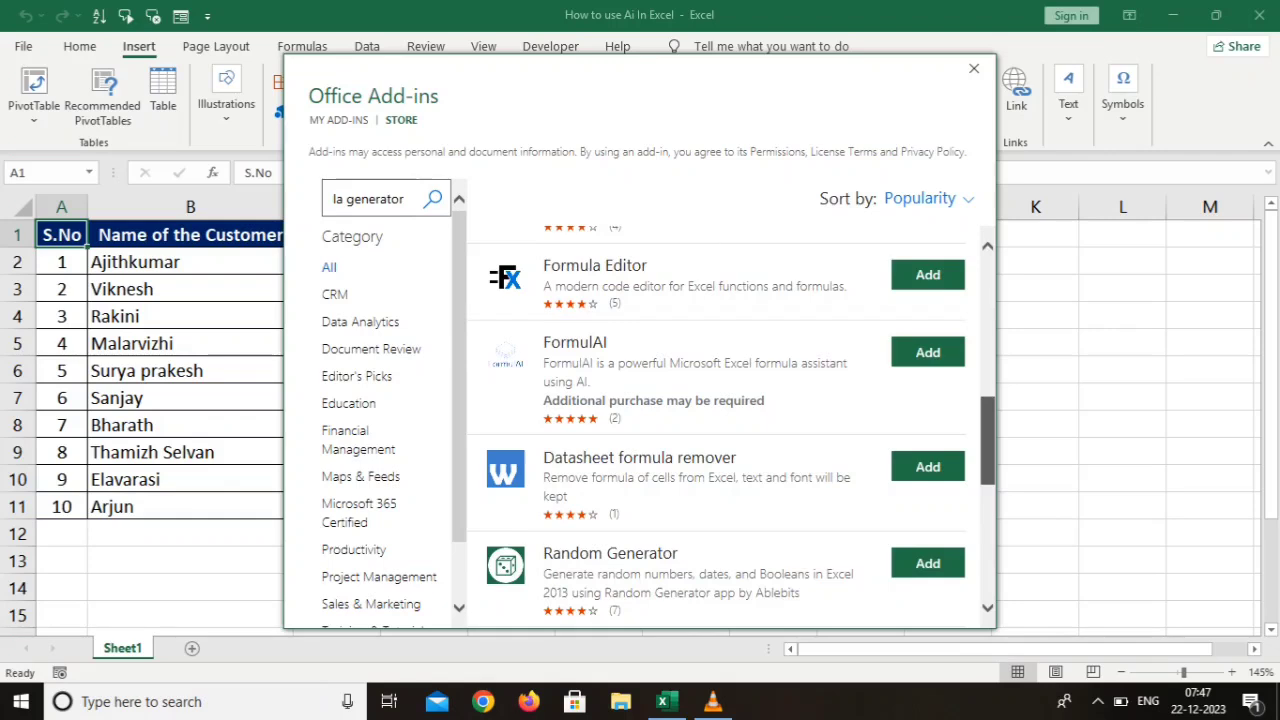
{"action": "scroll", "coordinate": [725, 420], "scroll_direction": "up", "scroll_amount": 4}
{"action": "scroll", "coordinate": [725, 420], "scroll_direction": "up", "scroll_amount": 3}
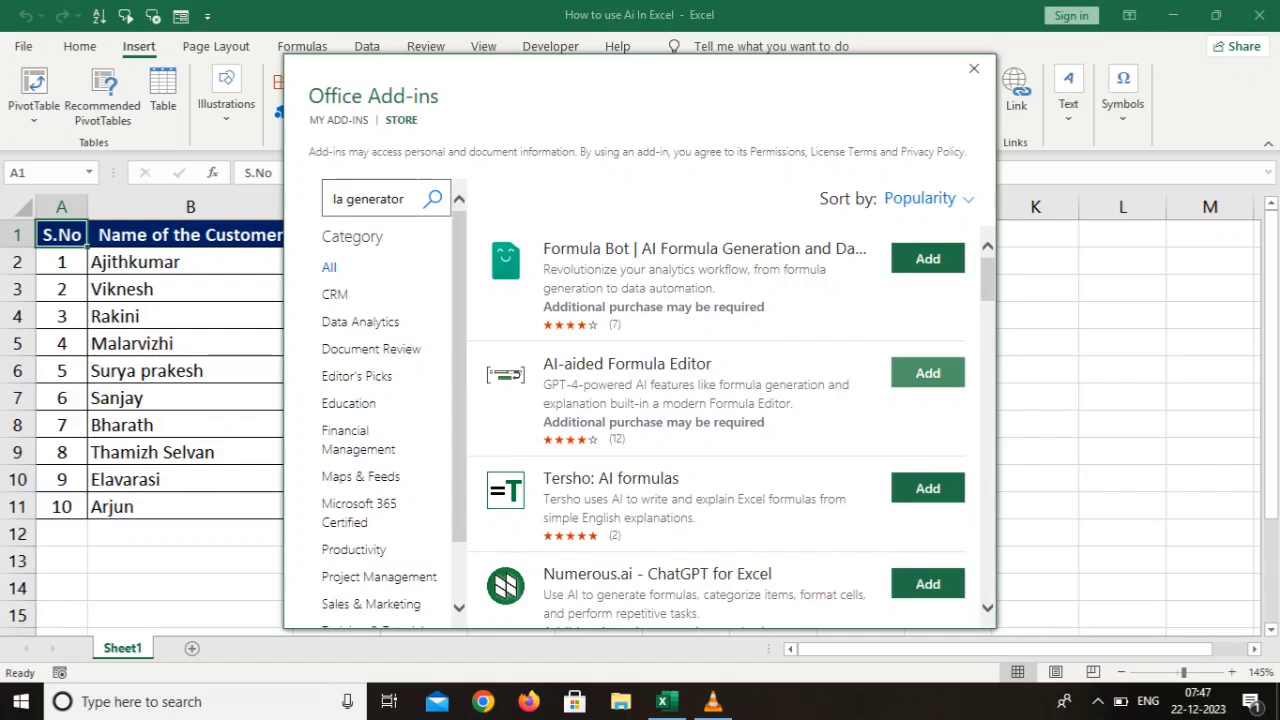
{"action": "left_click", "coordinate": [928, 372]}
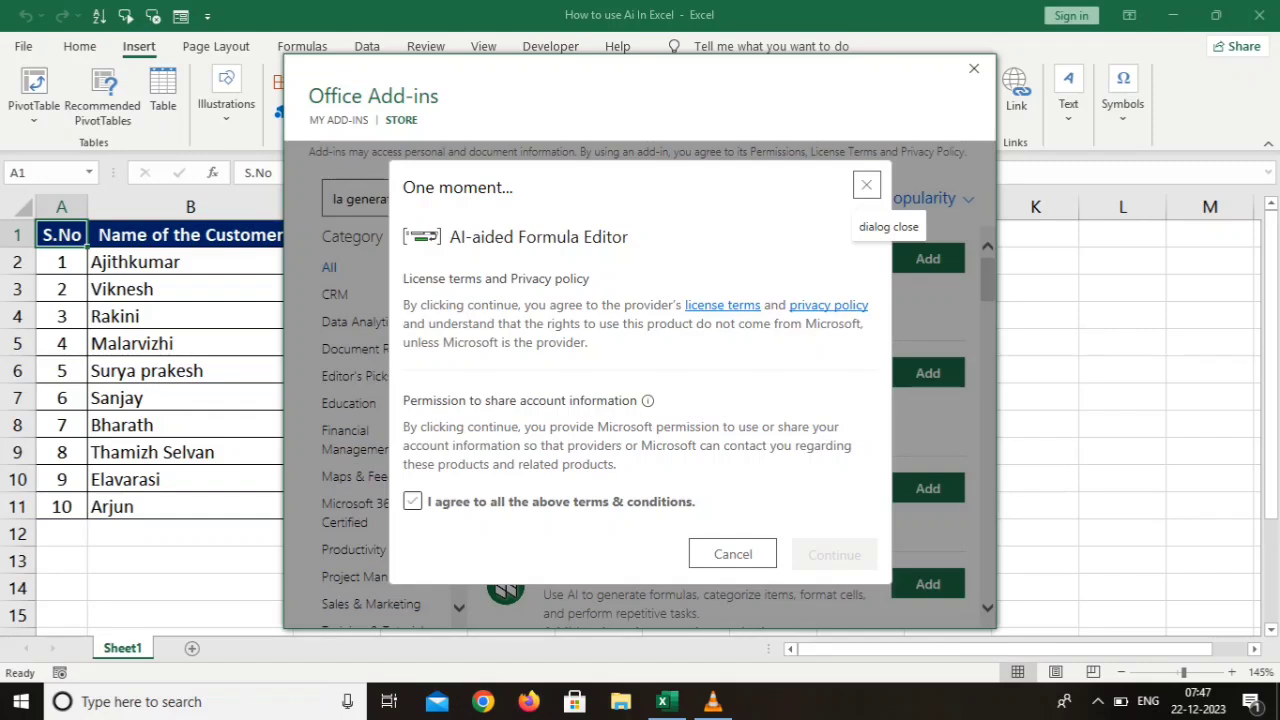
{"action": "left_click", "coordinate": [412, 501]}
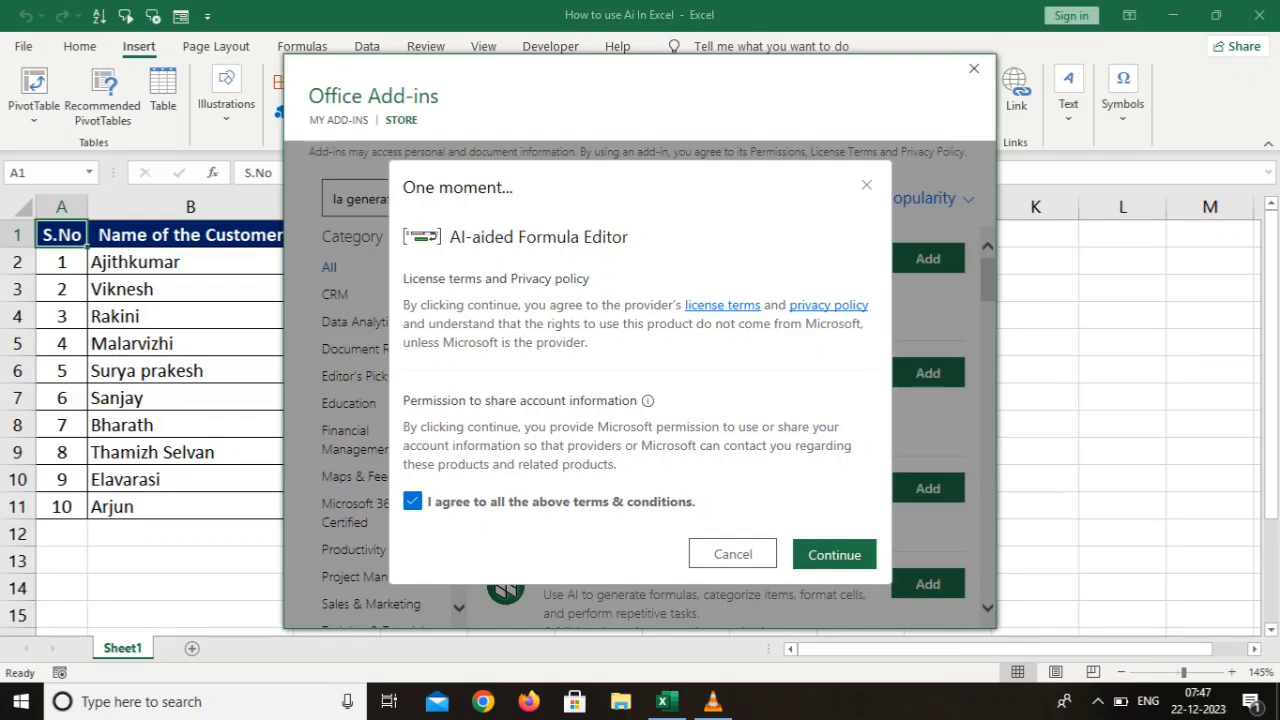
{"action": "left_click", "coordinate": [834, 554]}
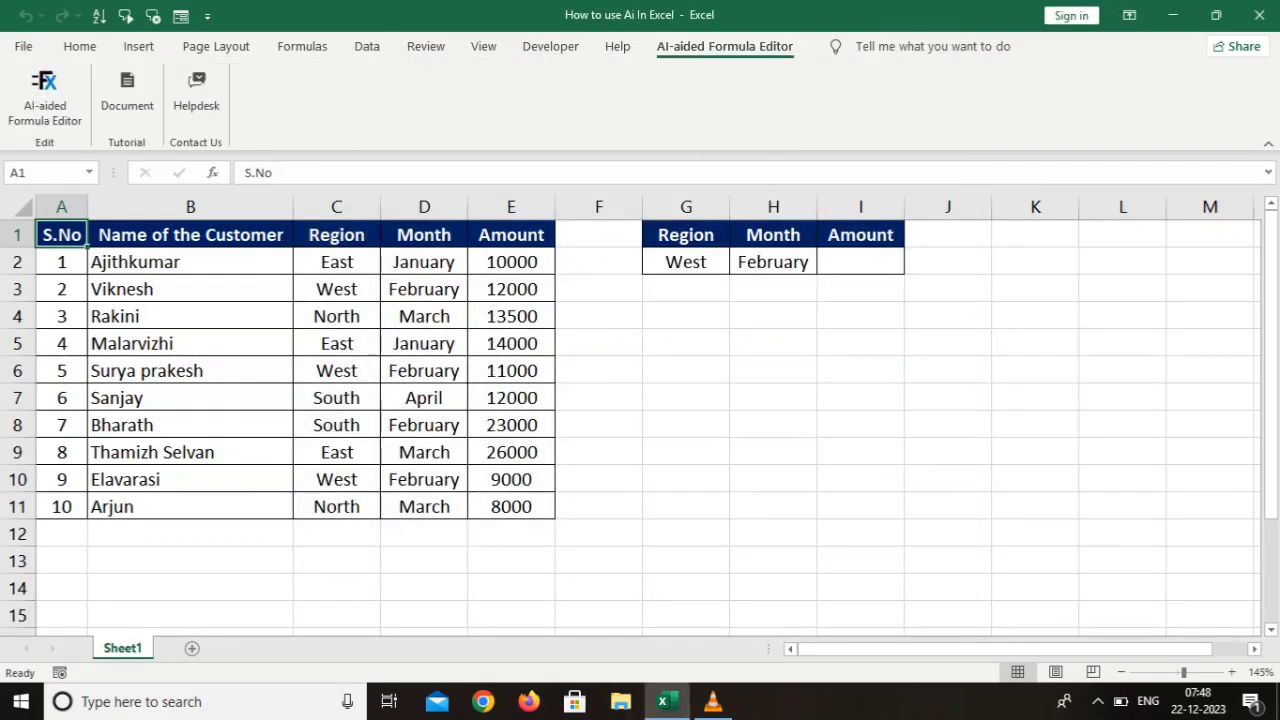
Step: Open the AI-aided Formula Editor for cell I2 and sign in with a Google account
{"action": "left_click", "coordinate": [860, 262]}
{"action": "left_click", "coordinate": [44, 95]}
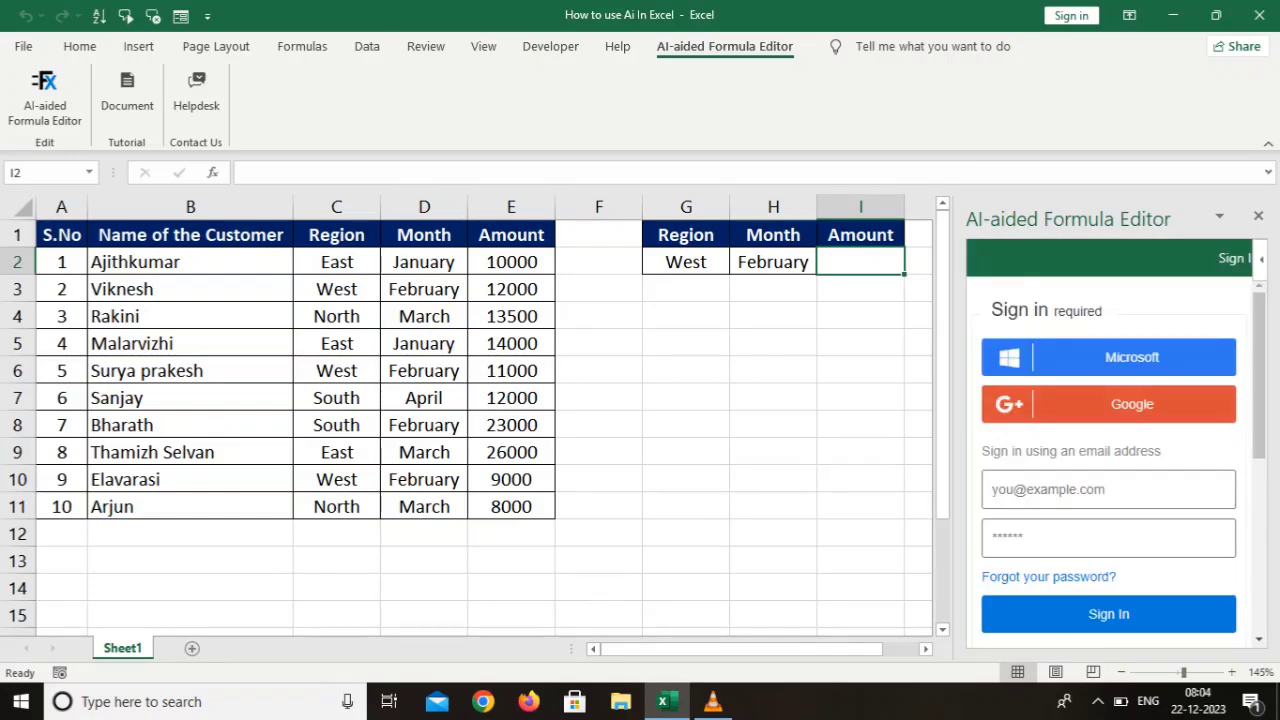
{"action": "left_click", "coordinate": [1132, 404]}
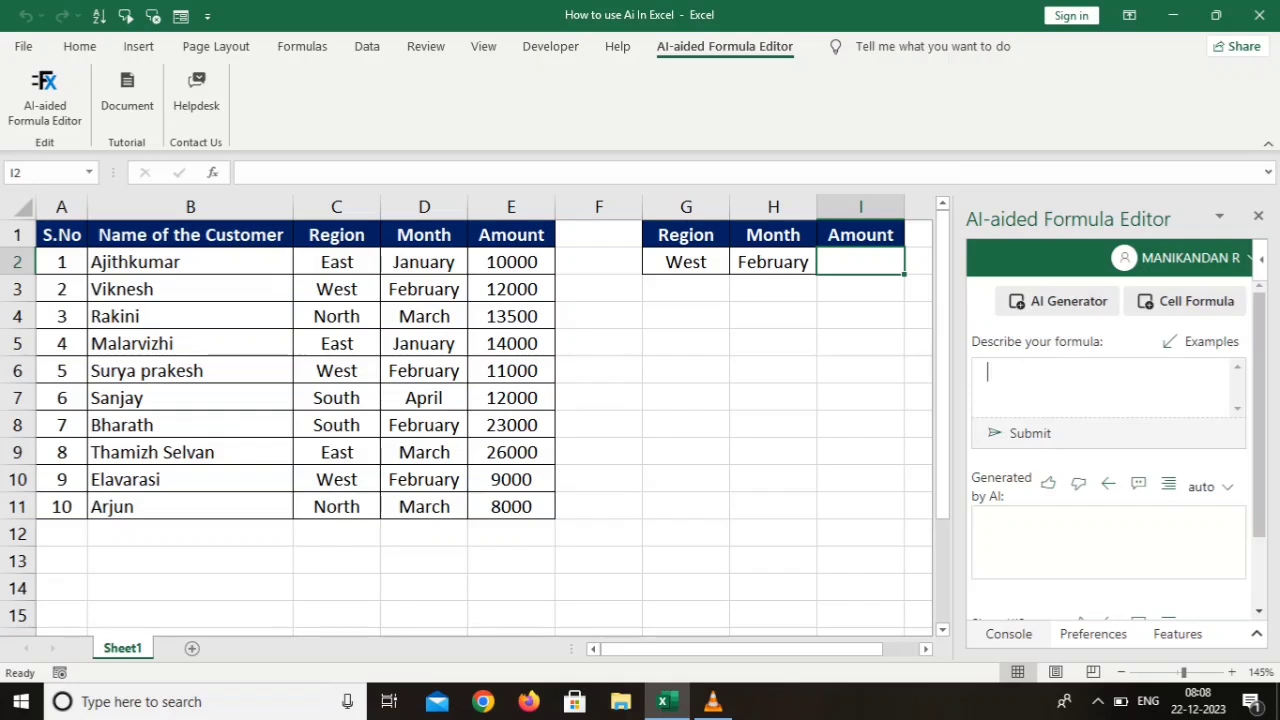
Step: Generate an AI formula summing column E where column D equals H2 and column C equals G2, and insert it into I2
{"action": "type", "text": "Sum E column if H2 cell equal to D column and G2 cell equal to C column"}
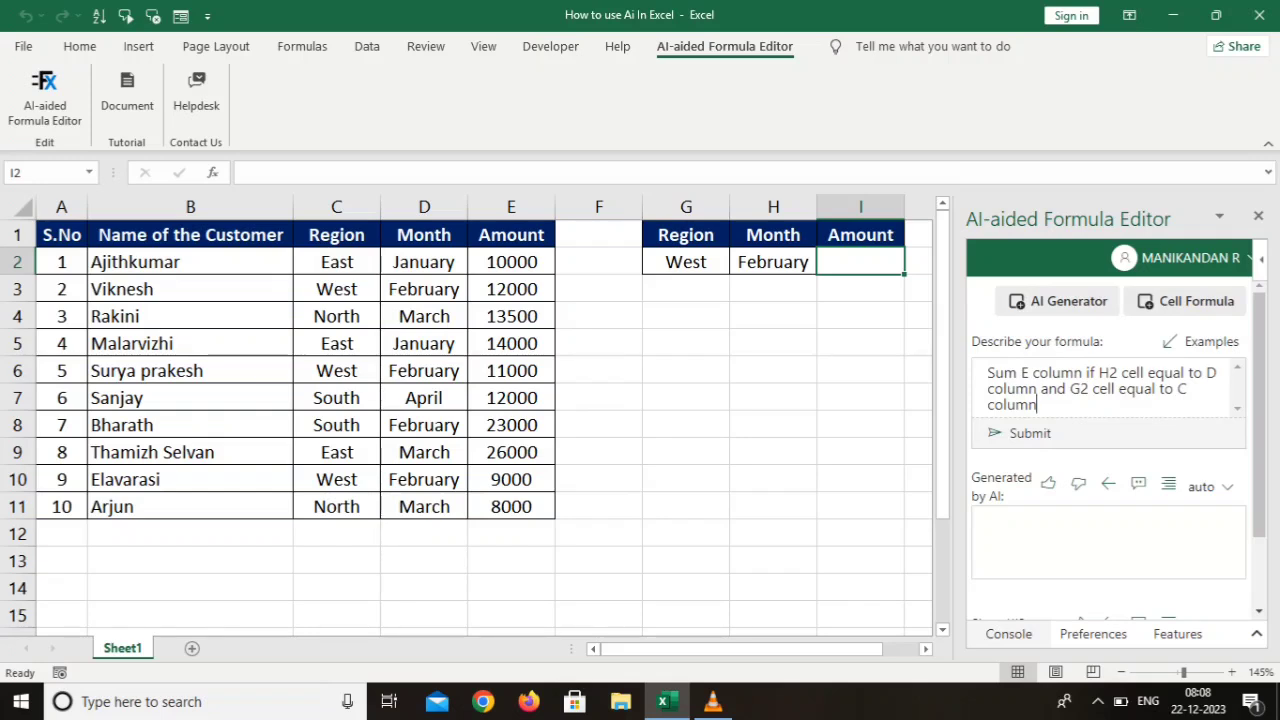
{"action": "key", "text": "Return"}
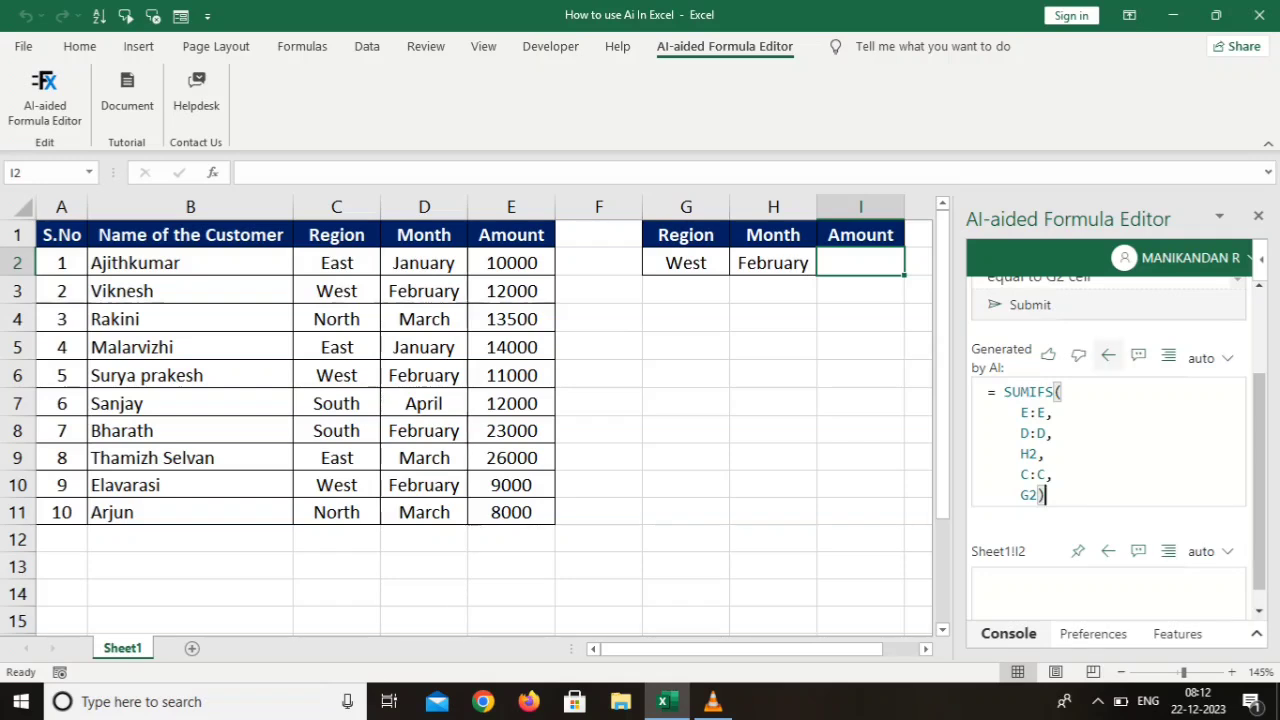
{"action": "left_click", "coordinate": [1108, 355]}
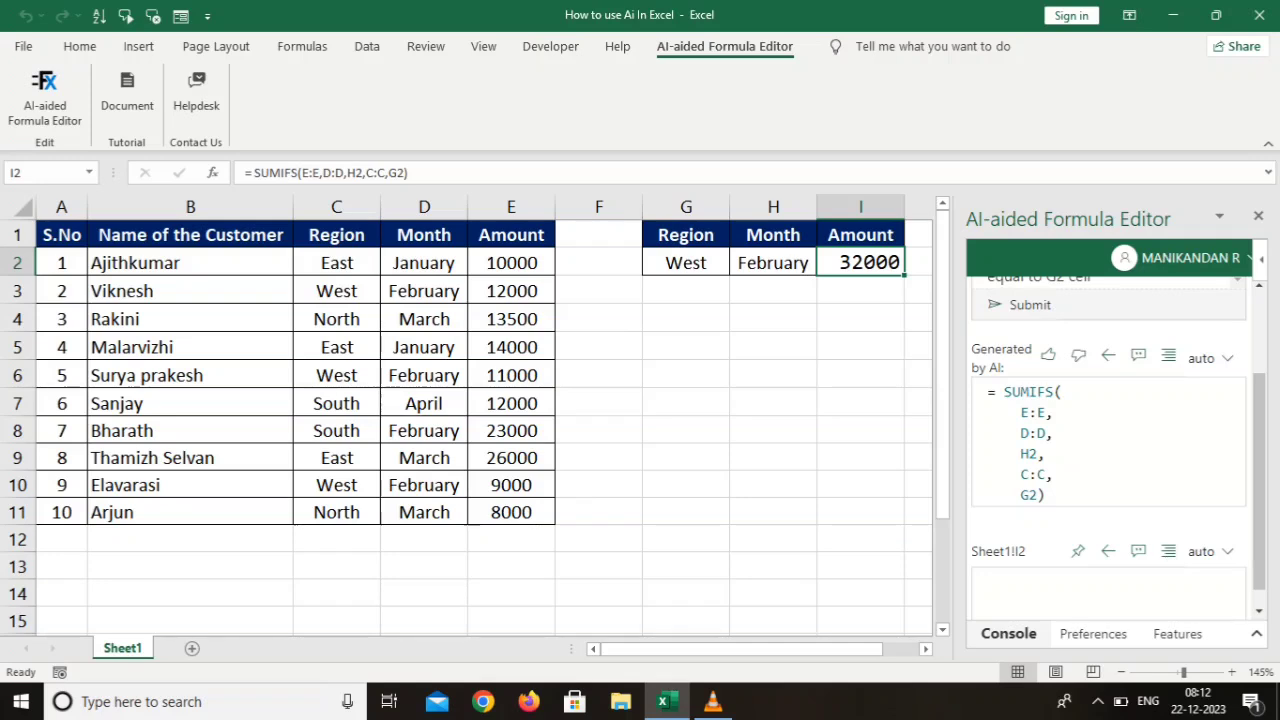
Step: Select the West February amounts in E3, E6 and E10 together to check their sum against I2
{"action": "left_click", "coordinate": [511, 291]}
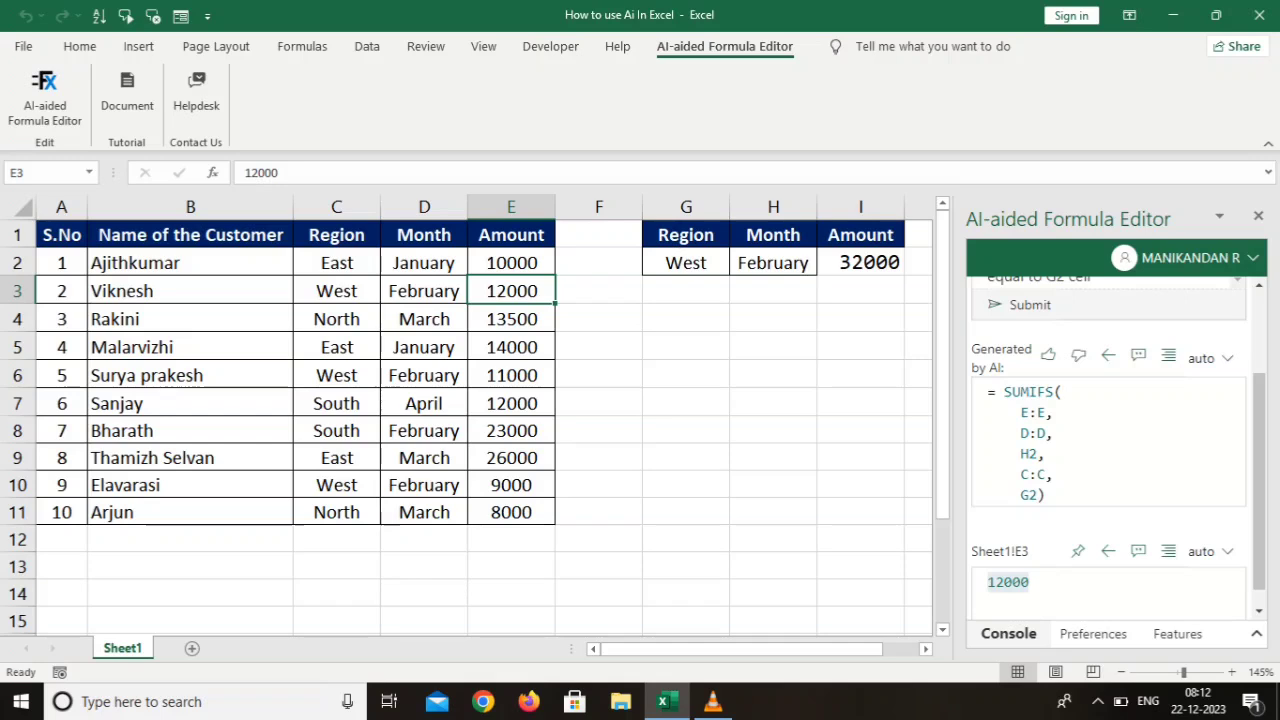
{"action": "left_click", "coordinate": [511, 375]}
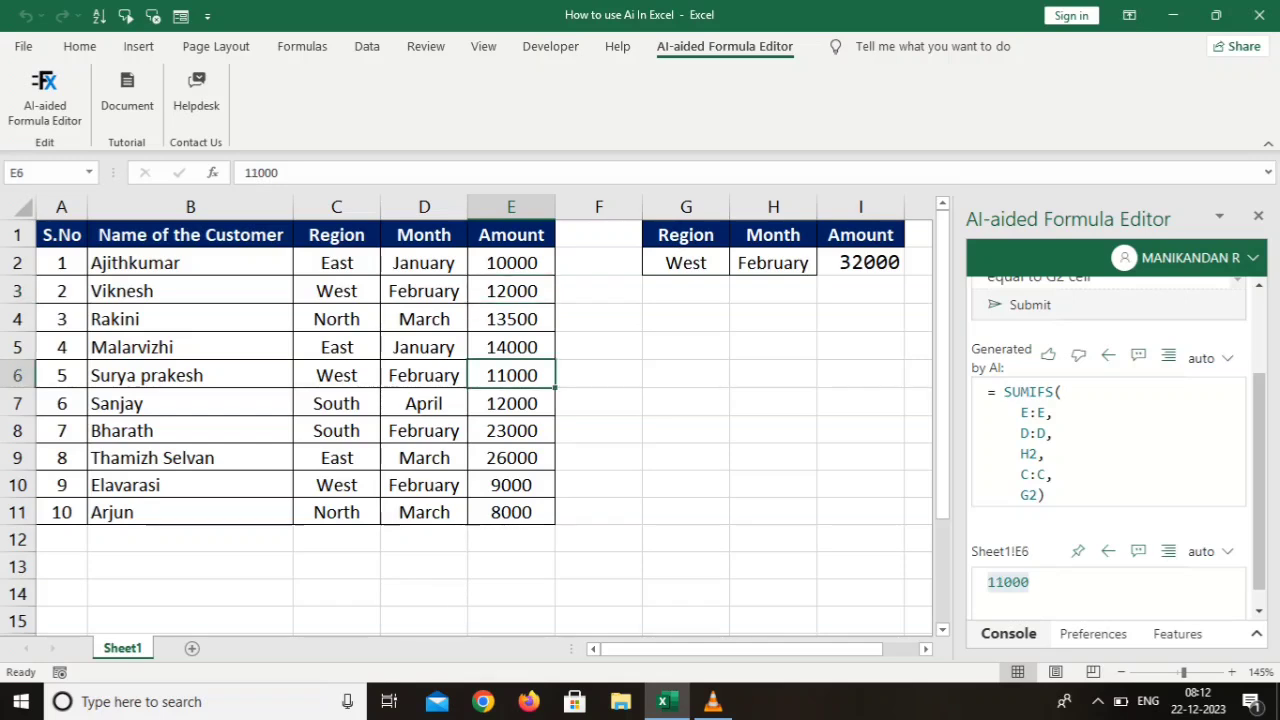
{"action": "left_click", "coordinate": [511, 485]}
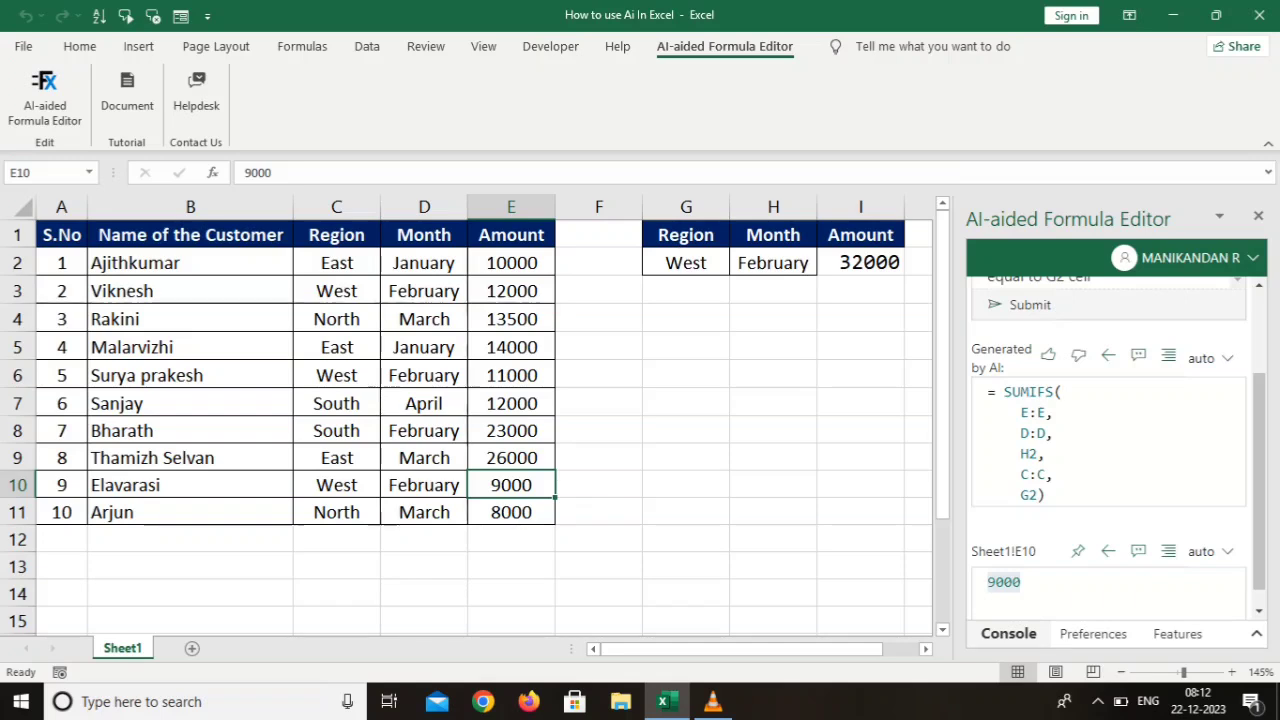
{"action": "left_click", "coordinate": [511, 375]}
{"action": "left_click", "coordinate": [511, 291]}
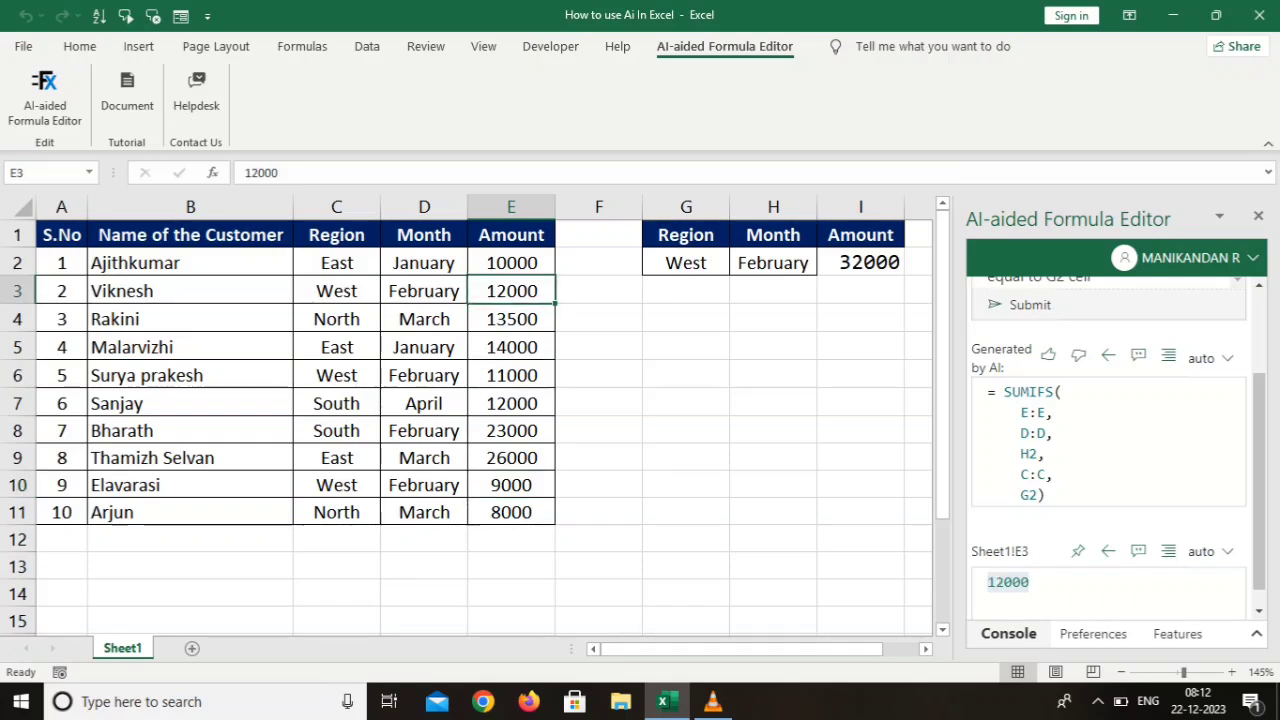
{"action": "left_click", "coordinate": [511, 375], "text": "ctrl"}
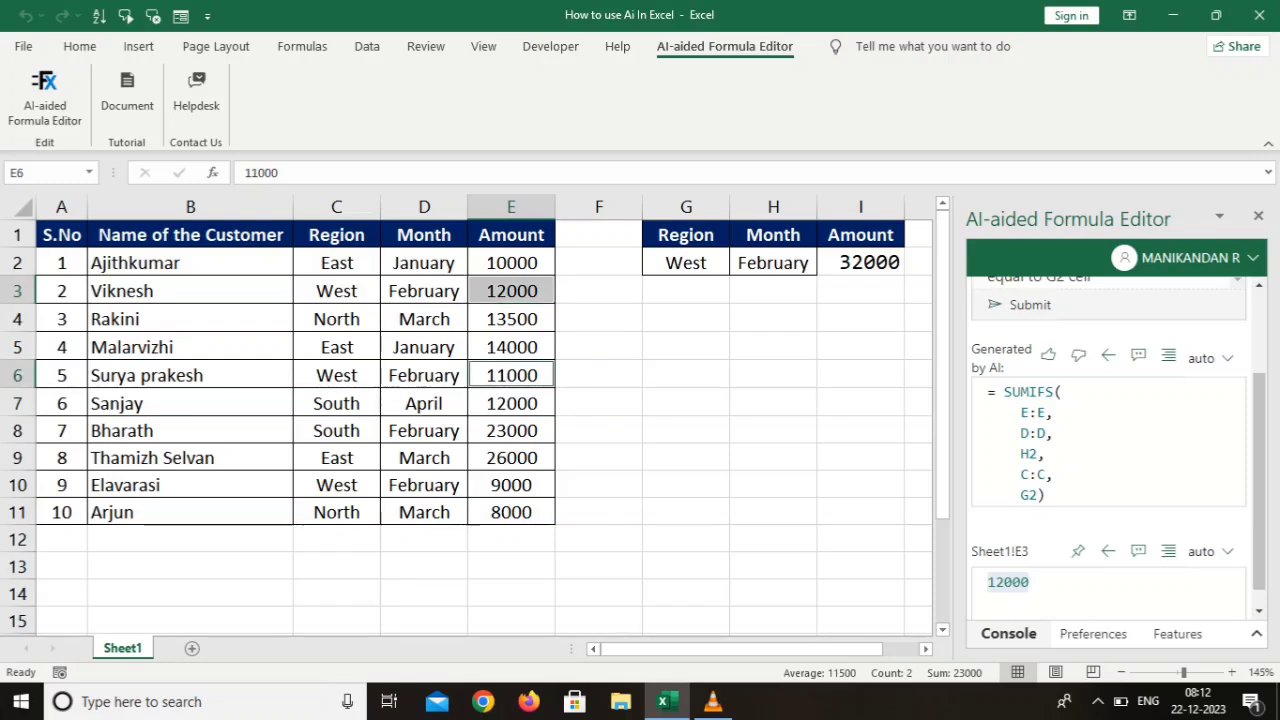
{"action": "left_click", "coordinate": [511, 485], "text": "ctrl"}
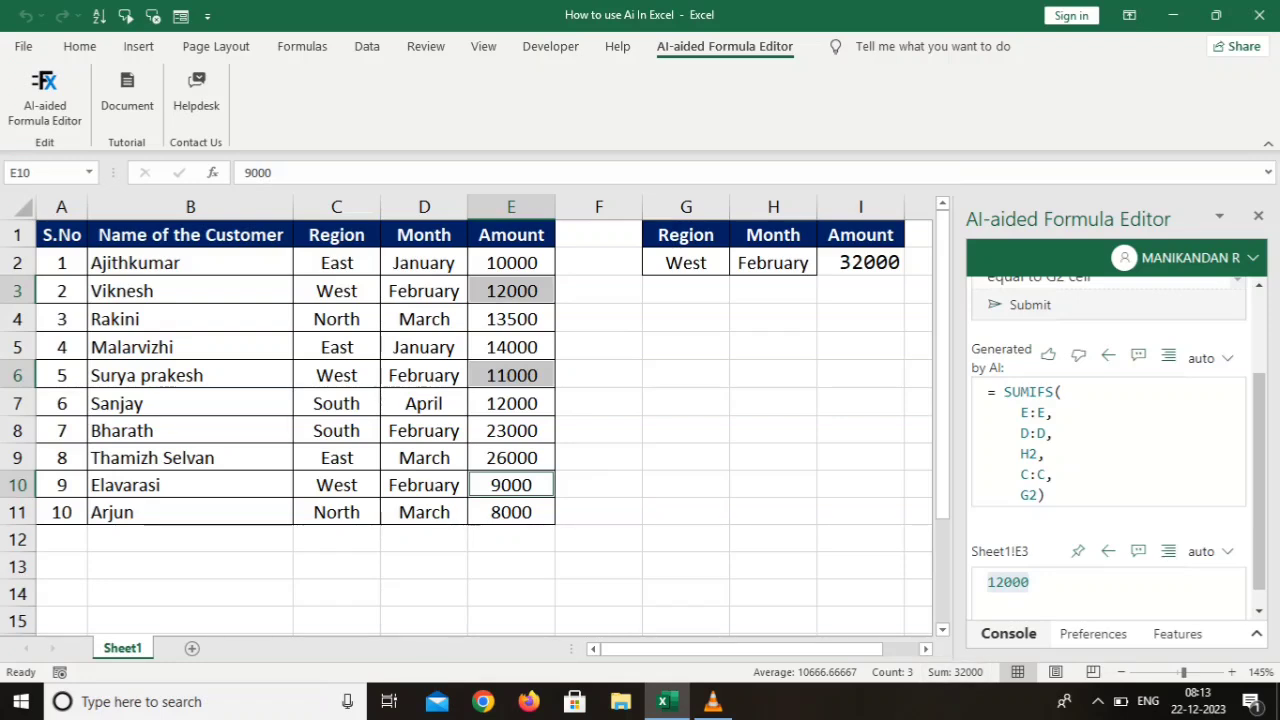
Step: Change the month criterion in H2 to March
{"action": "left_click", "coordinate": [773, 375]}
{"action": "left_click", "coordinate": [773, 263]}
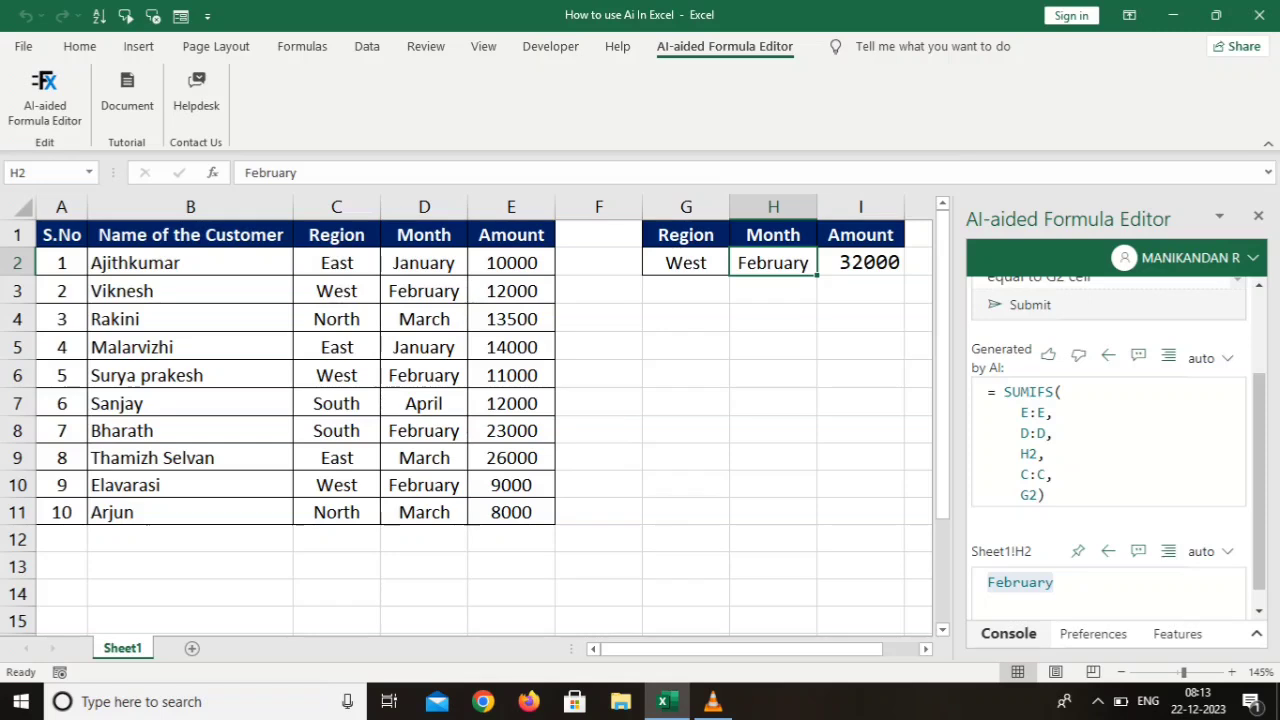
{"action": "key", "text": "BackSpace"}
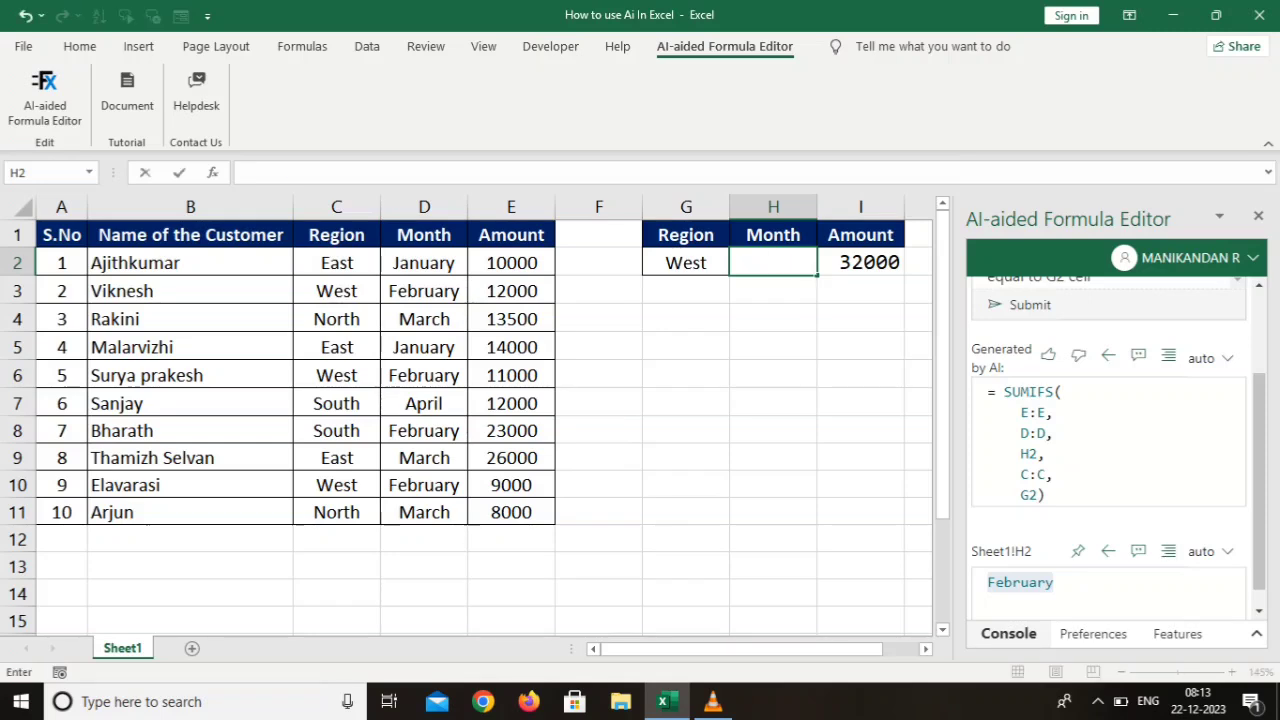
{"action": "type", "text": "March"}
{"action": "key", "text": "Return"}
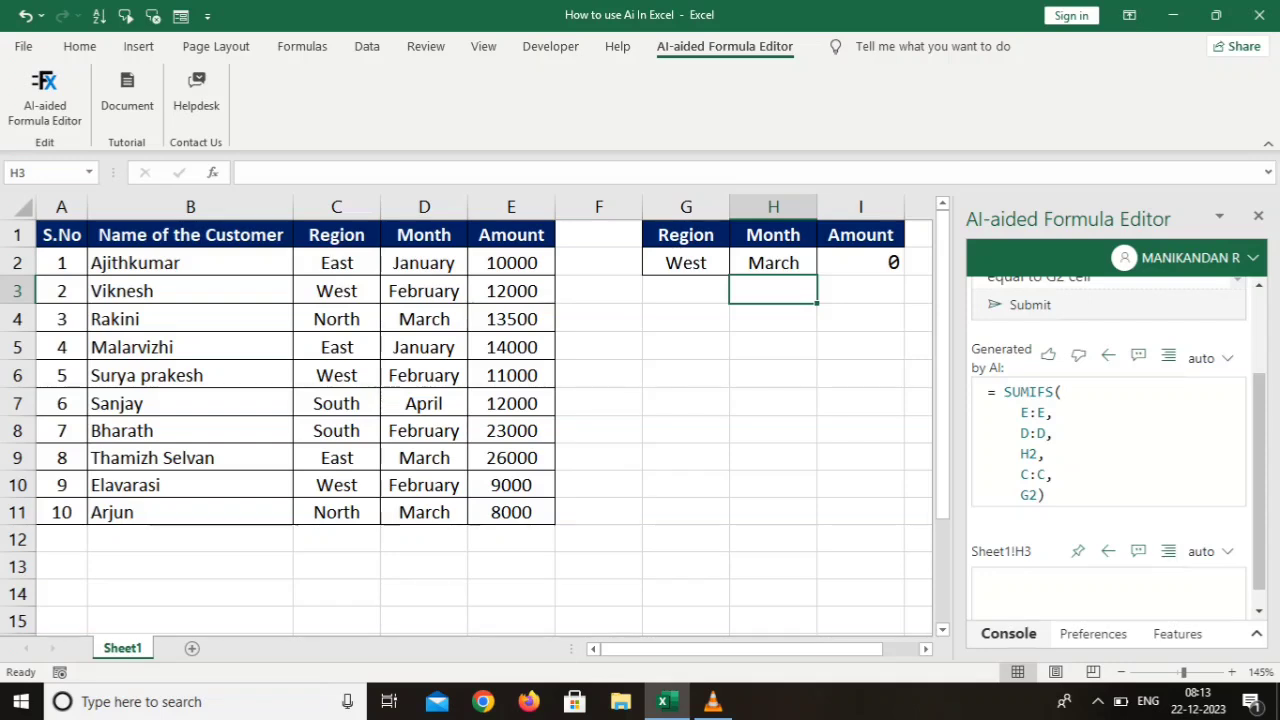
Step: Look up the March entries in the Month column and change the region criterion in G2 to North
{"action": "left_click", "coordinate": [424, 319]}
{"action": "left_click", "coordinate": [424, 458], "text": "ctrl"}
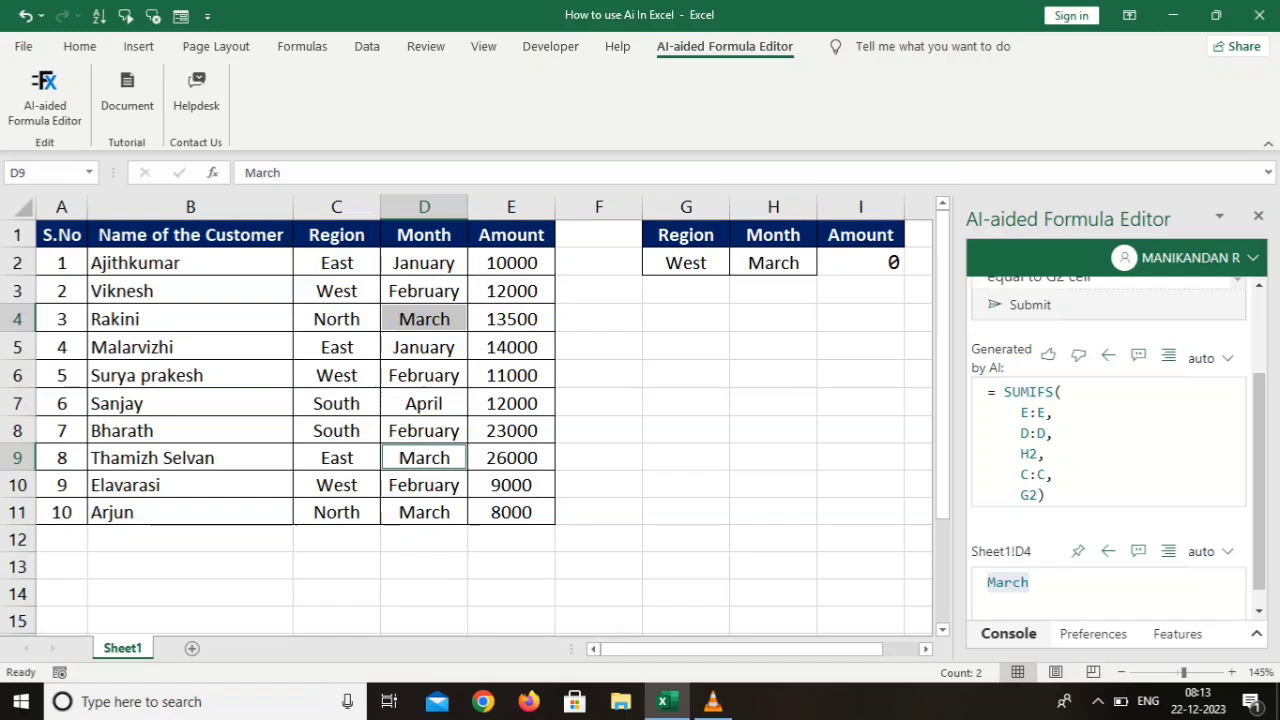
{"action": "double_click", "coordinate": [704, 263]}
{"action": "key", "text": "BackSpace"}
{"action": "key", "text": "BackSpace"}
{"action": "key", "text": "BackSpace"}
{"action": "key", "text": "BackSpace"}
{"action": "type", "text": "No"}
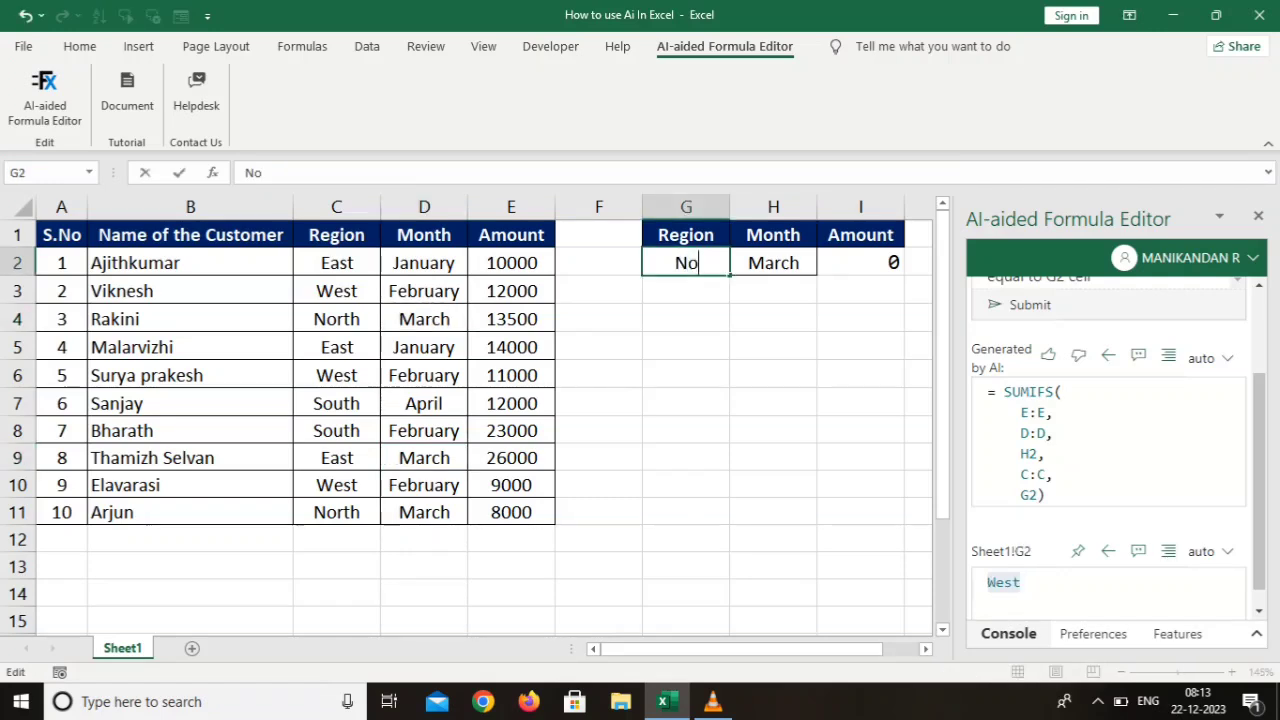
{"action": "type", "text": "rth"}
{"action": "key", "text": "Return"}
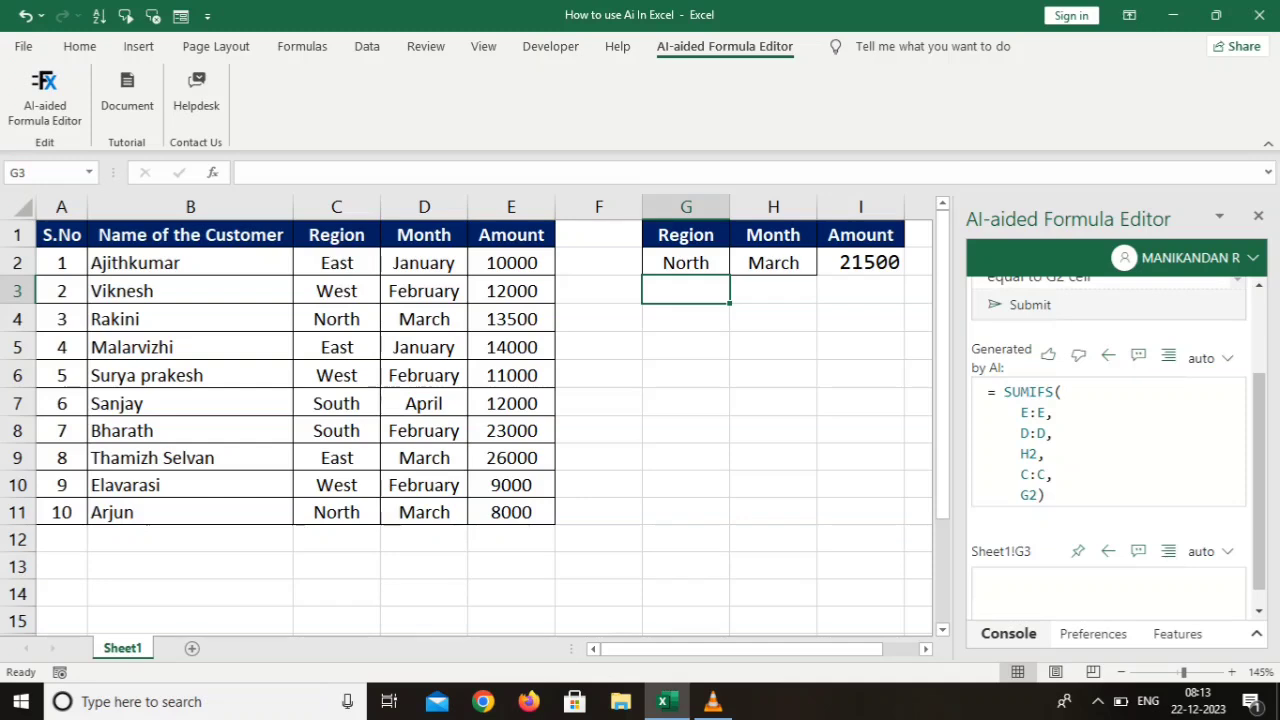
Step: Locate the North region's March rows by selecting D4 and D11 together
{"action": "left_click", "coordinate": [424, 319], "text": "ctrl"}
{"action": "left_click", "coordinate": [773, 263]}
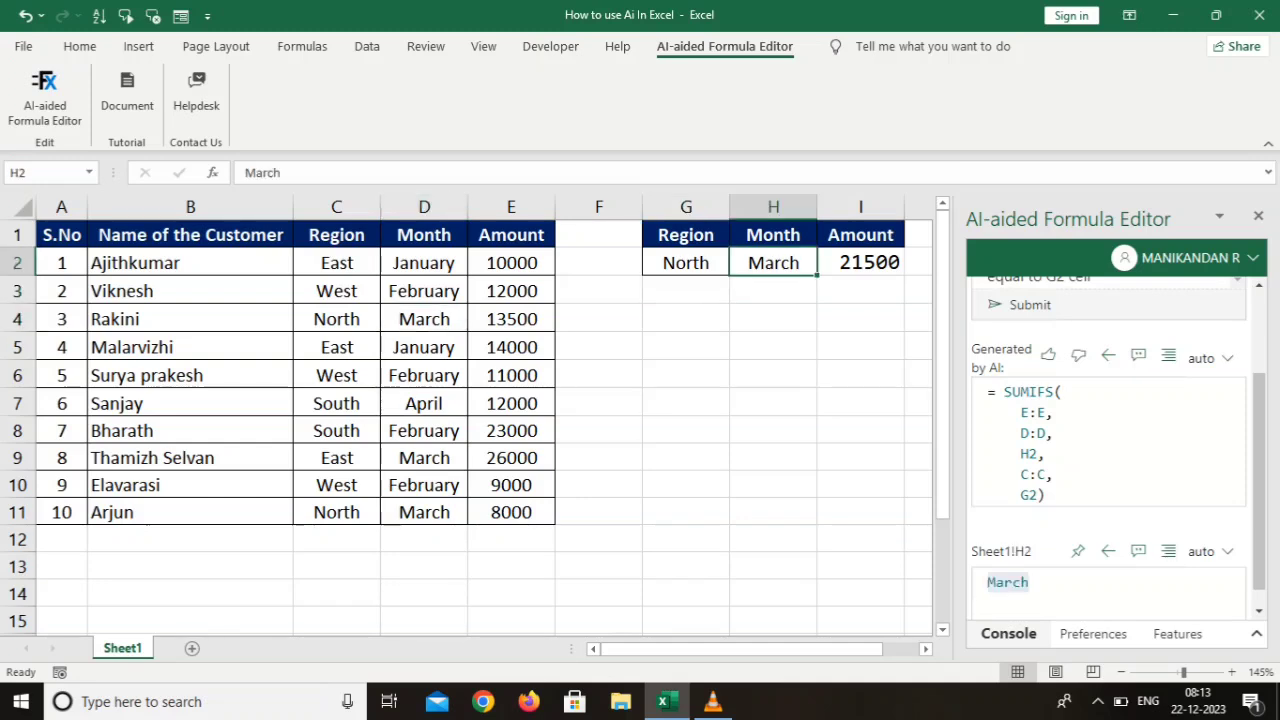
{"action": "left_click", "coordinate": [424, 319], "text": "ctrl"}
{"action": "left_click", "coordinate": [424, 319]}
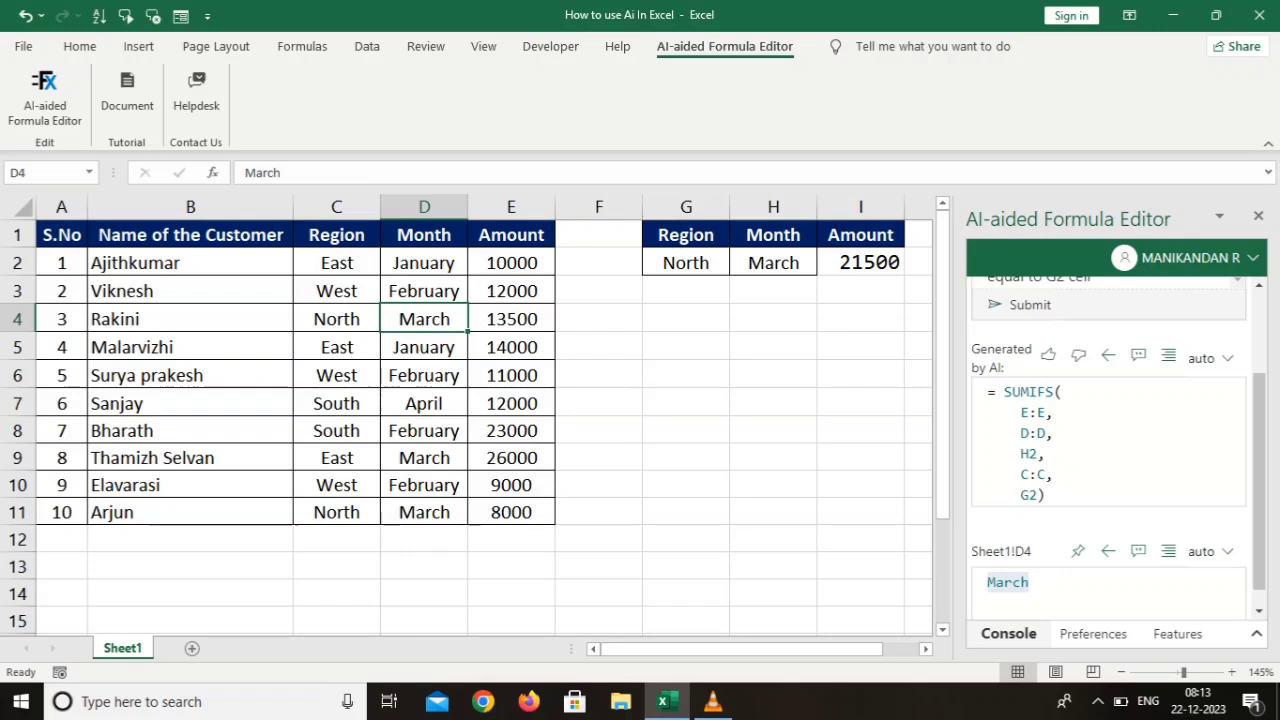
{"action": "left_click", "coordinate": [424, 512], "text": "ctrl"}
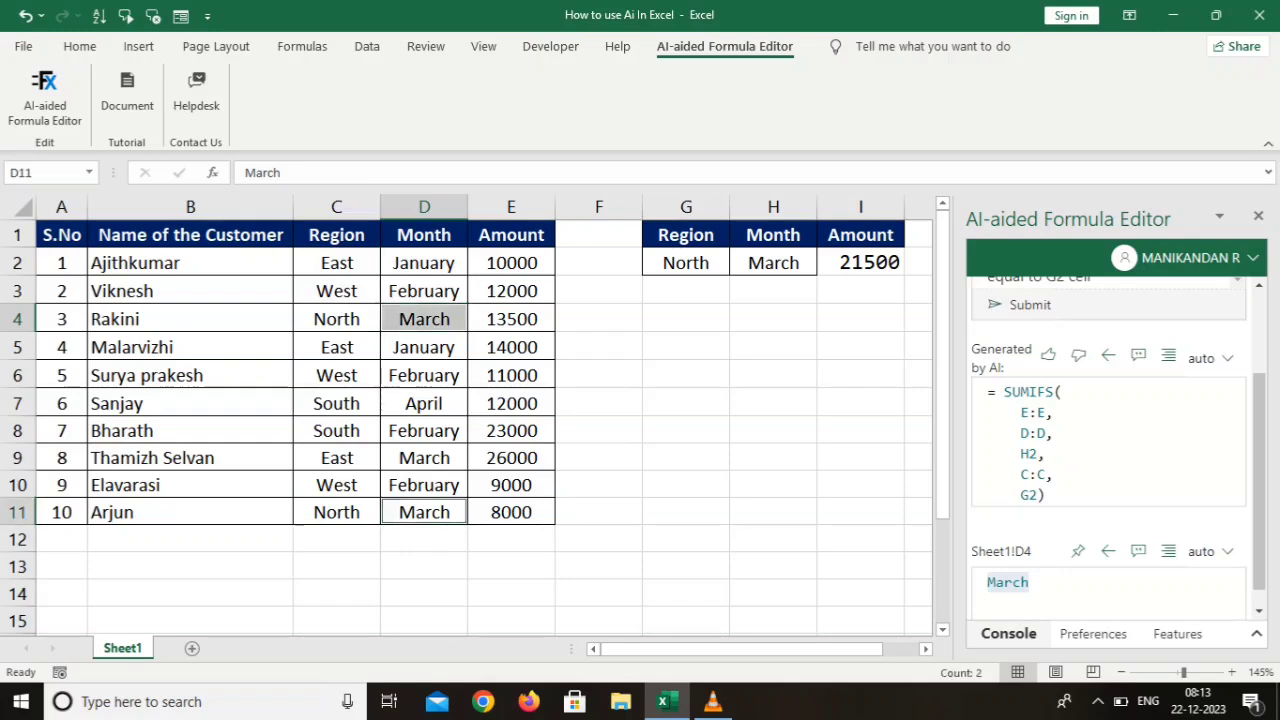
Step: Select the North March amounts in E4 and E11 to check their sum against I2, and close the formula editor pane
{"action": "left_click", "coordinate": [511, 319]}
{"action": "left_click", "coordinate": [599, 375]}
{"action": "left_click", "coordinate": [511, 319], "text": "ctrl"}
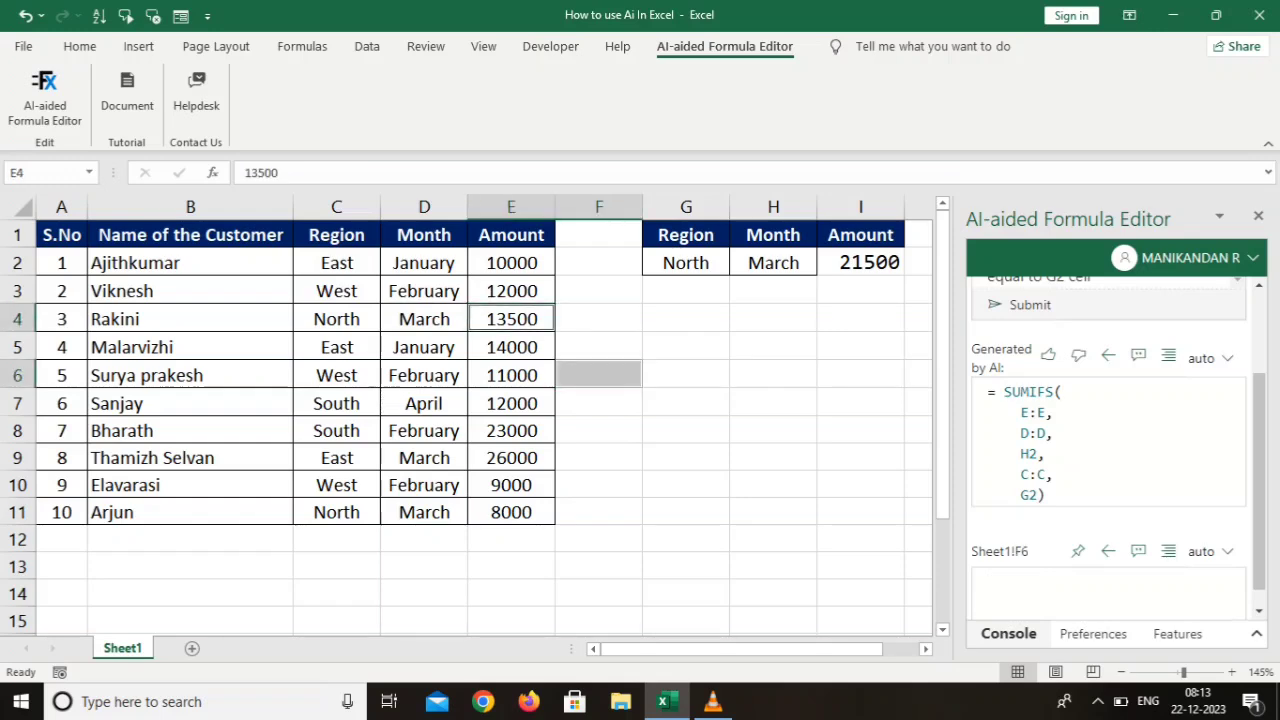
{"action": "left_click", "coordinate": [511, 512], "text": "ctrl"}
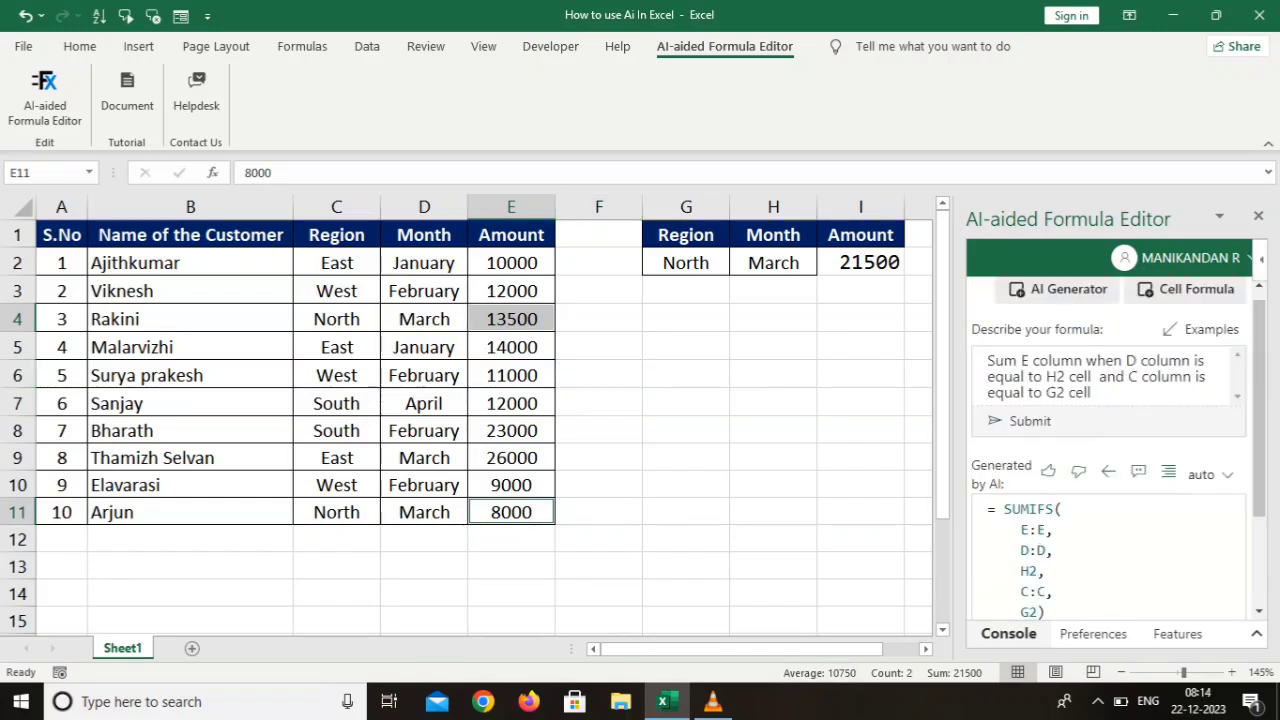
{"action": "left_click", "coordinate": [1258, 215]}
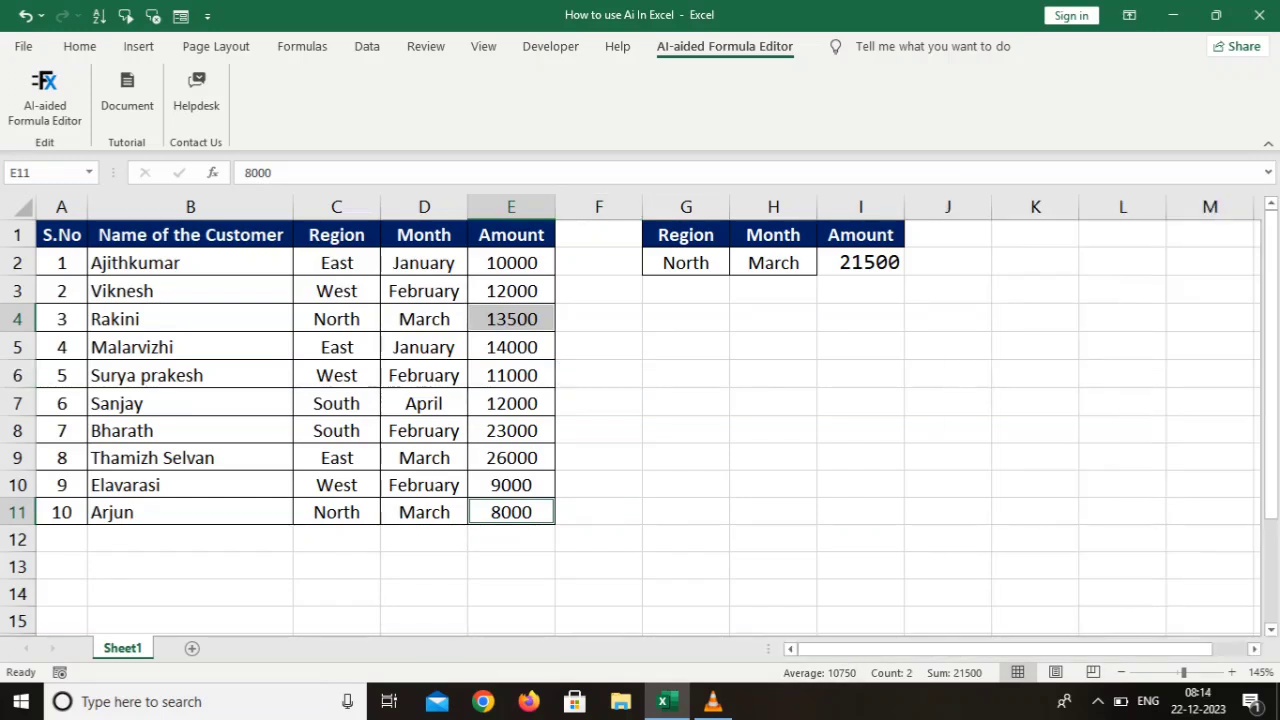